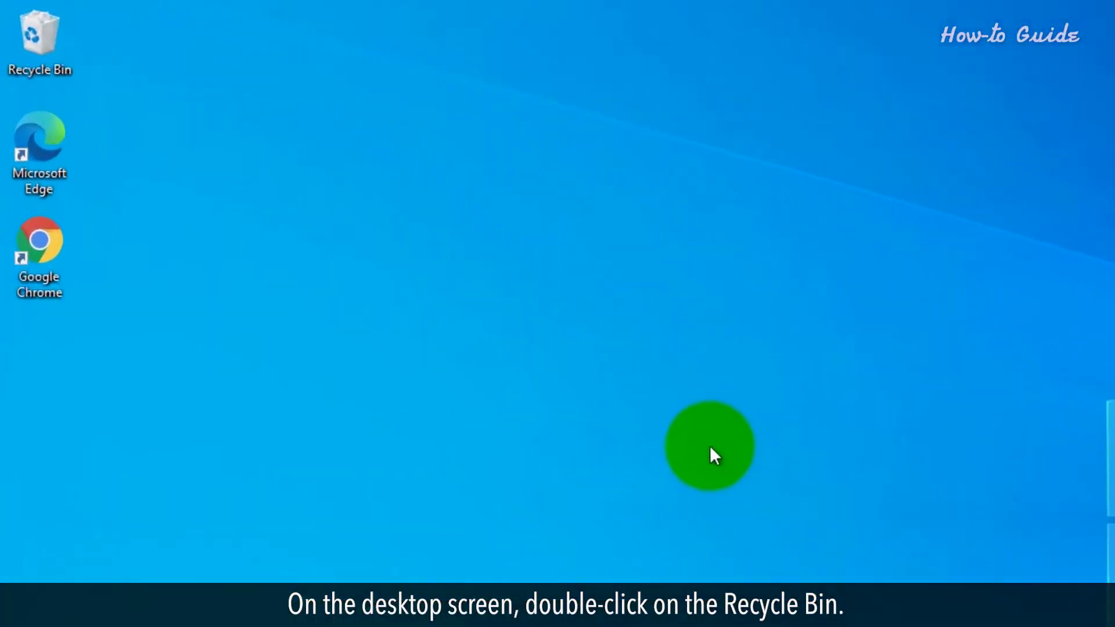
# Empty the Recycle Bin from its Explorer Manage ribbon, confirming deletion of four items, then close it
pyautogui.doubleClick(48, 40)
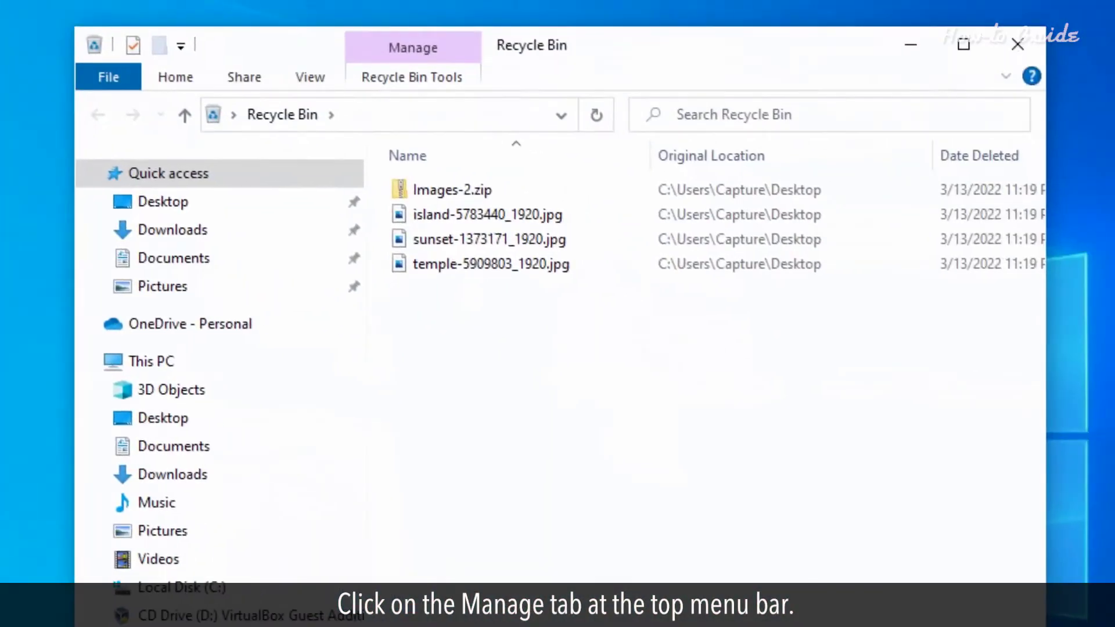
pyautogui.click(406, 48)
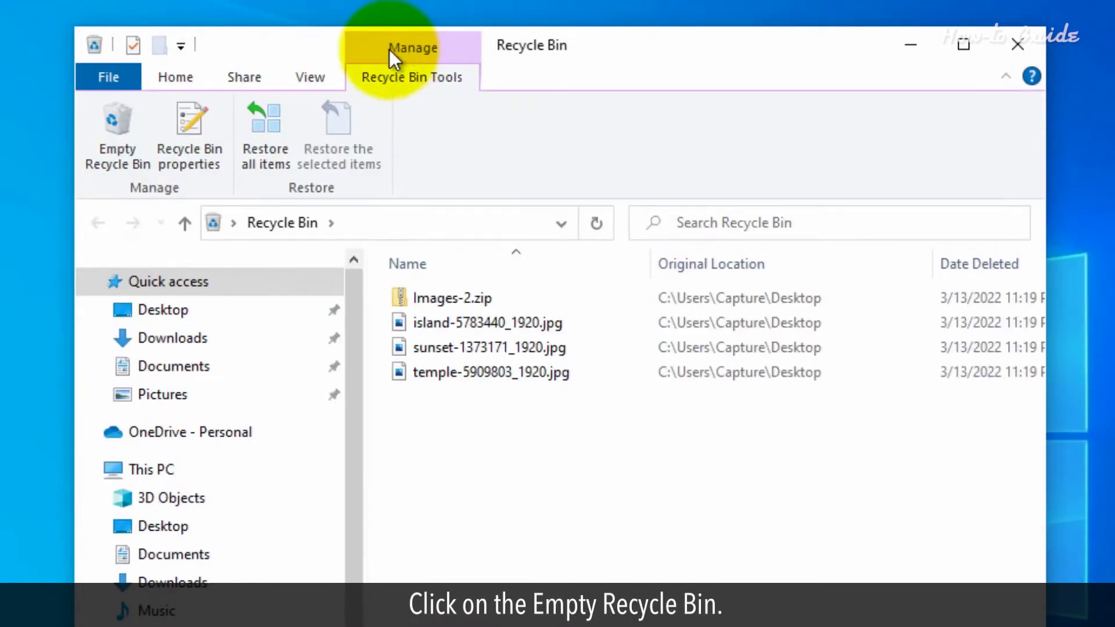
pyautogui.click(109, 135)
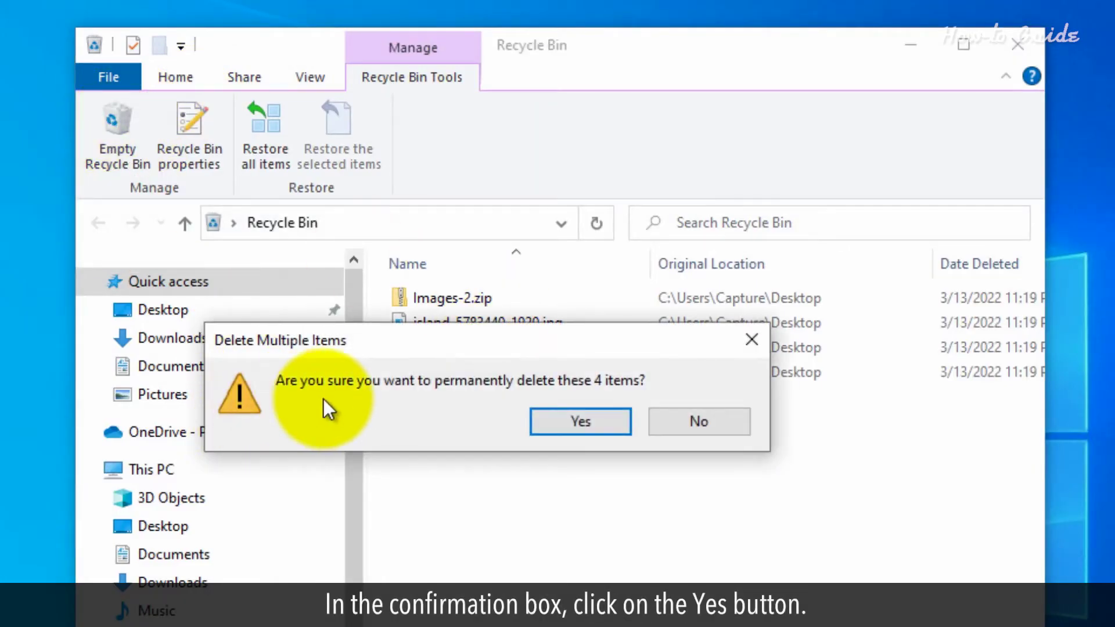
pyautogui.click(586, 421)
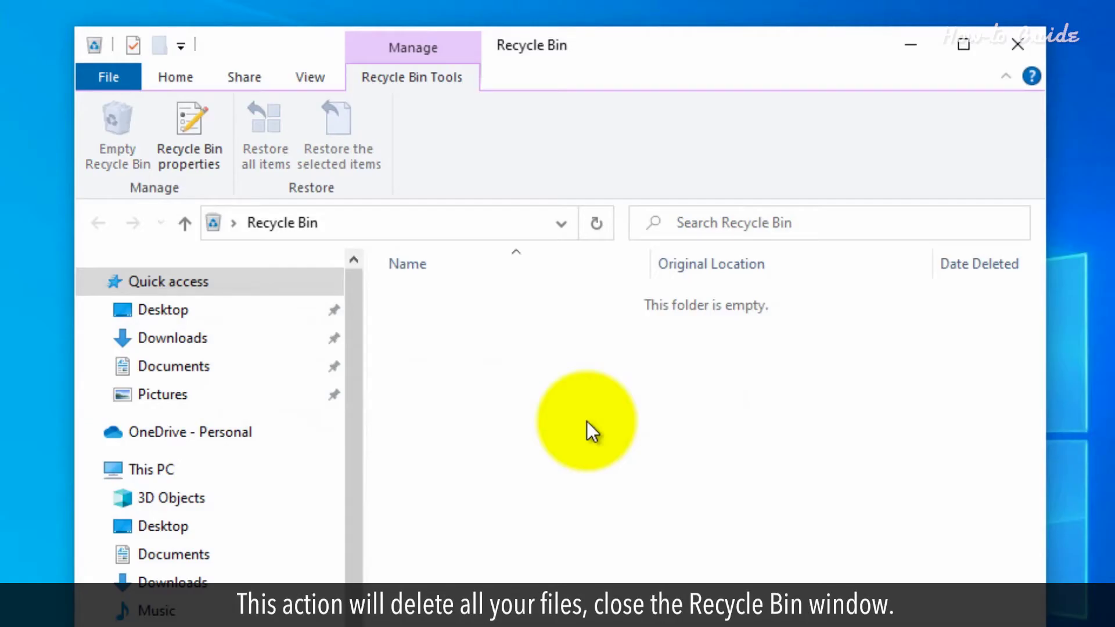
pyautogui.click(1018, 45)
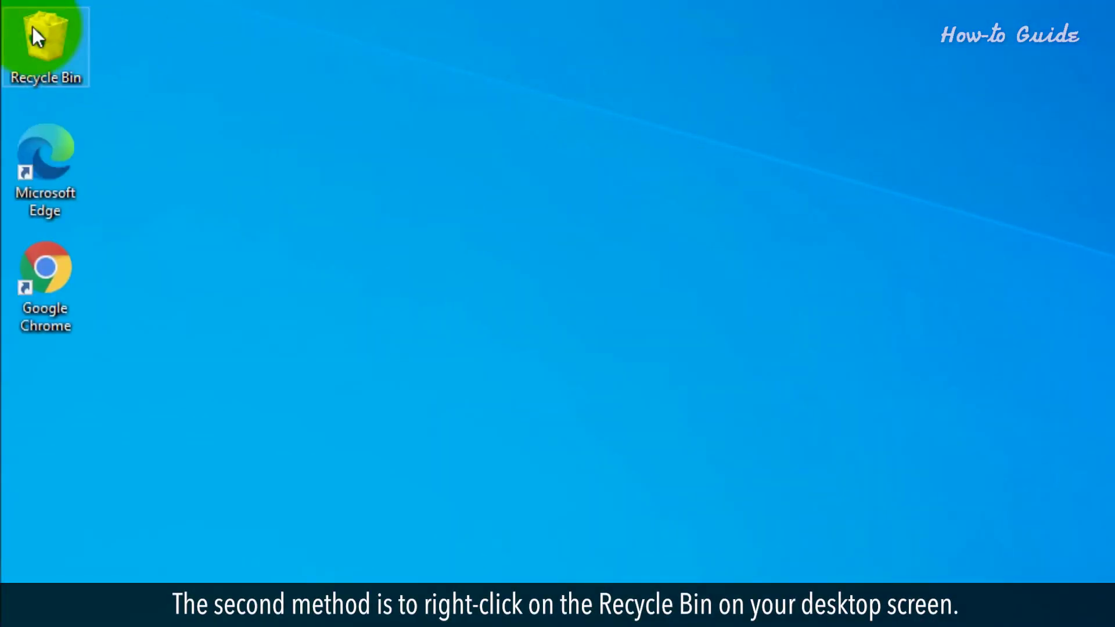
# Empty the Recycle Bin from its desktop icon's context menu, confirming permanent deletion of four items
pyautogui.rightClick(33, 29)
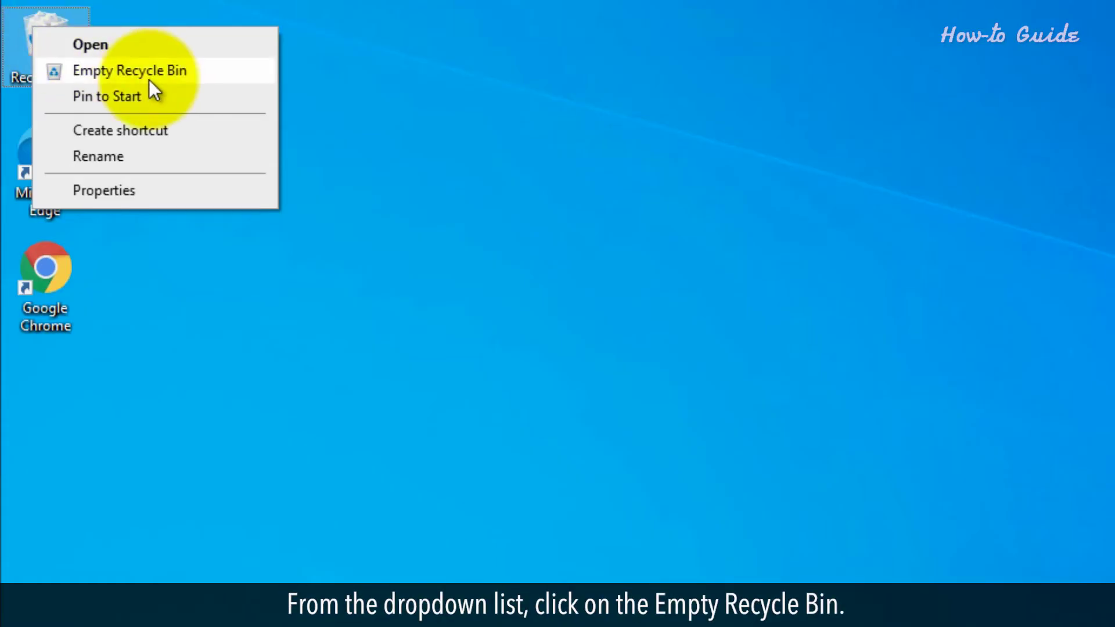
pyautogui.click(227, 72)
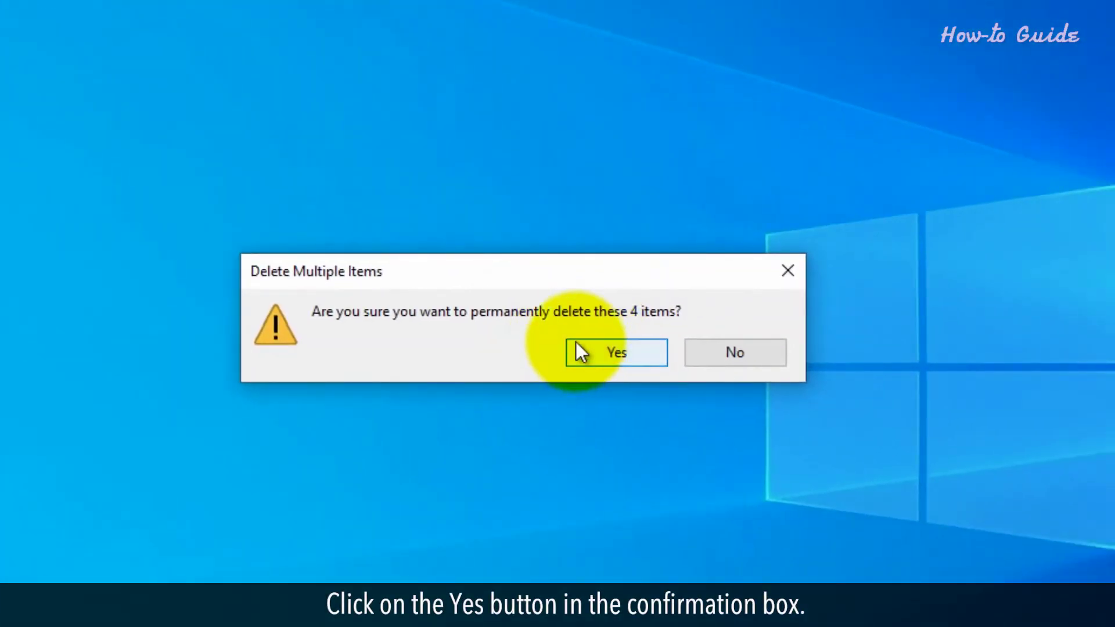
pyautogui.click(583, 352)
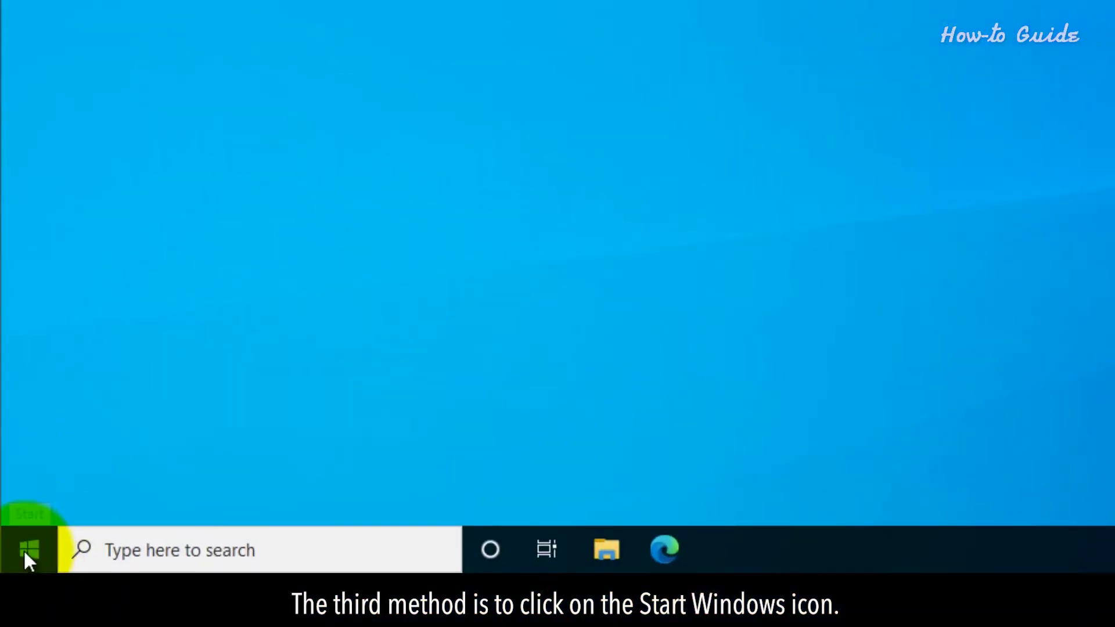
# Open Windows Settings from the Start menu and go to the System section
pyautogui.click(23, 549)
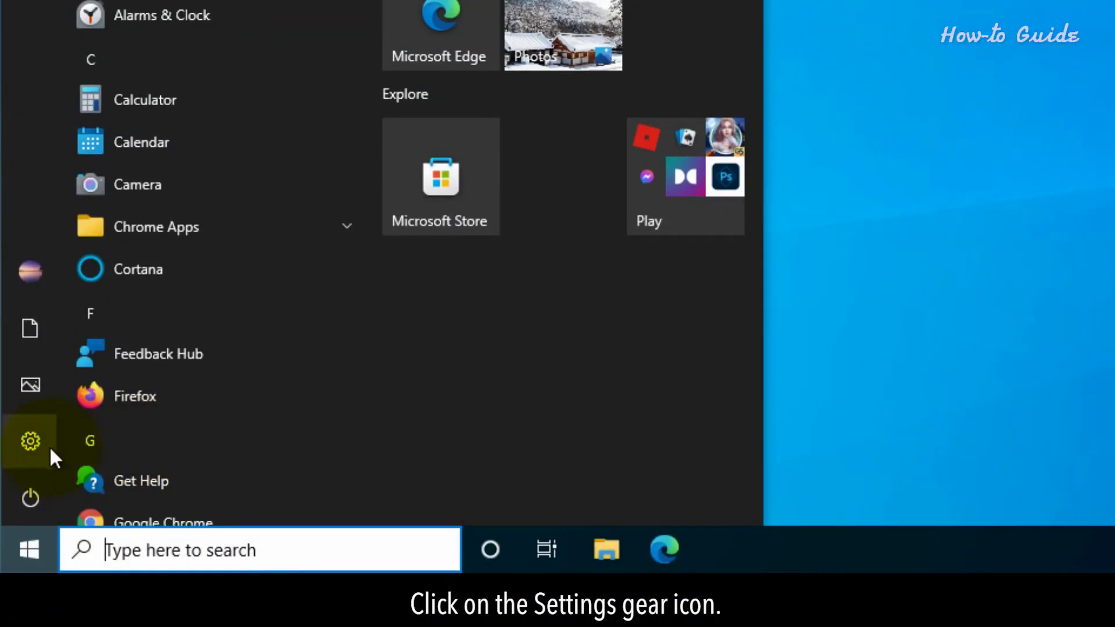
pyautogui.click(100, 444)
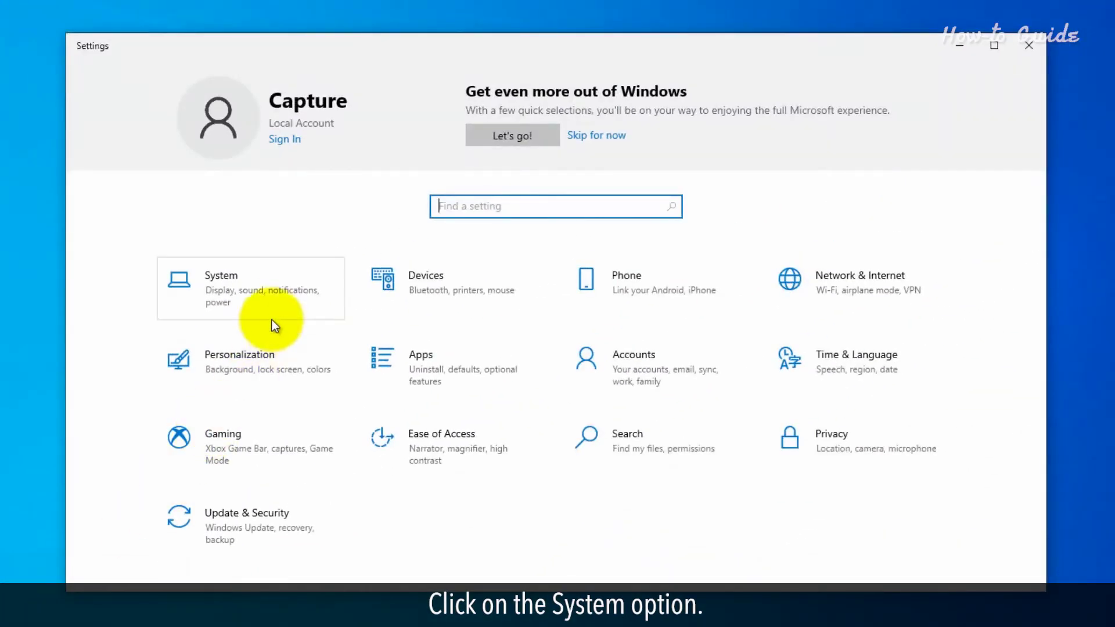
pyautogui.click(271, 305)
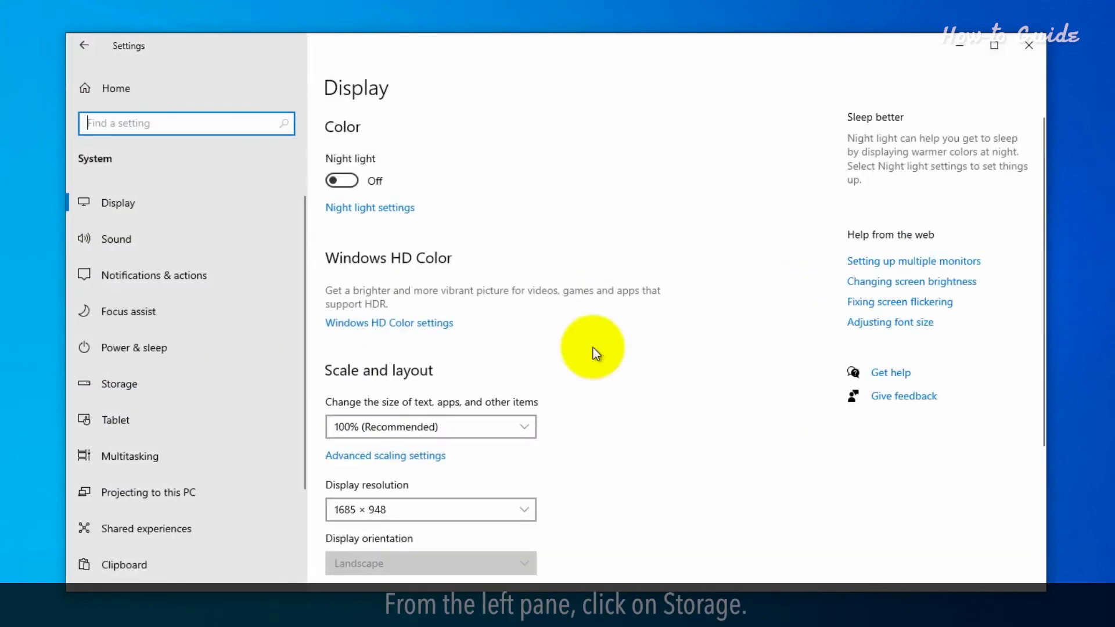
pyautogui.moveTo(300, 388)
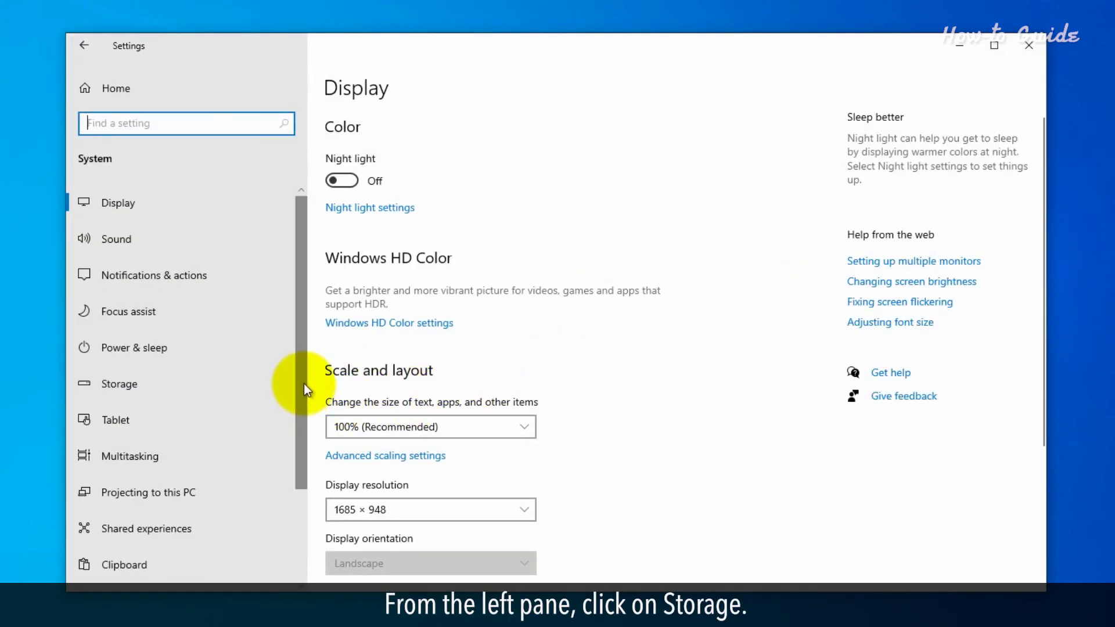
pyautogui.scroll(-2, 304, 401)
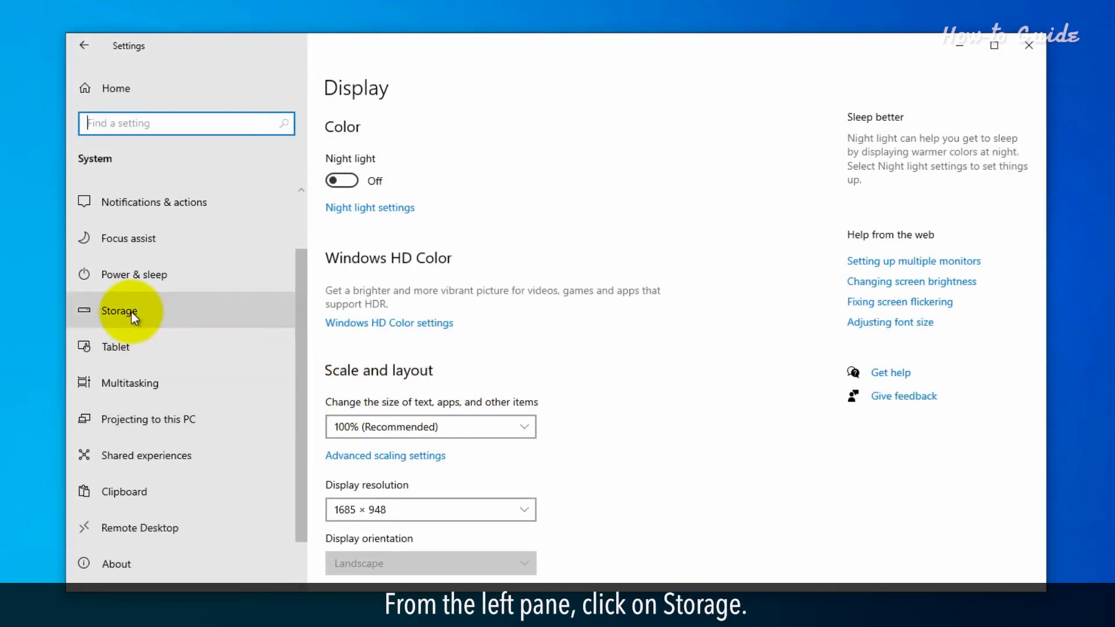
# In Storage's Temporary files, include the Recycle Bin and remove the selected files (72.1 MB)
pyautogui.click(181, 316)
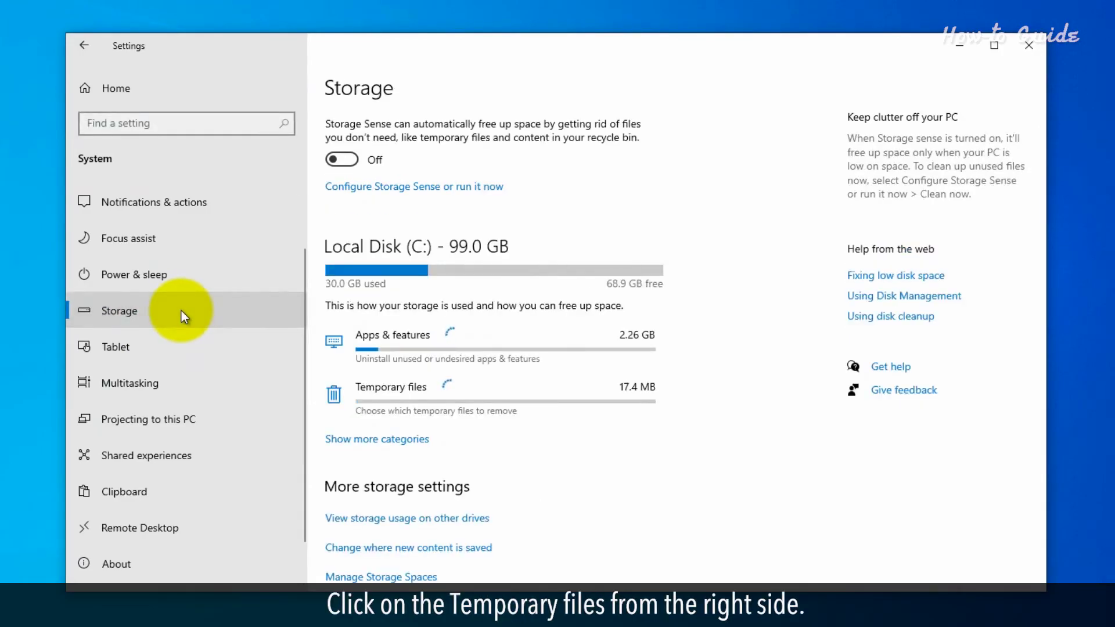
pyautogui.click(544, 398)
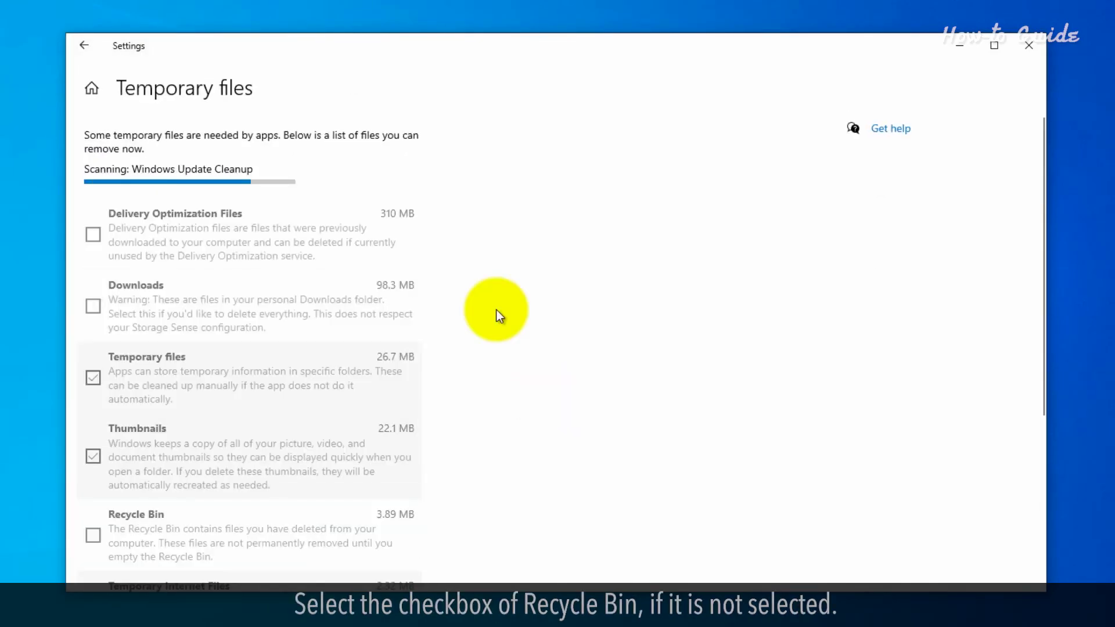
pyautogui.scroll(-1, 499, 307)
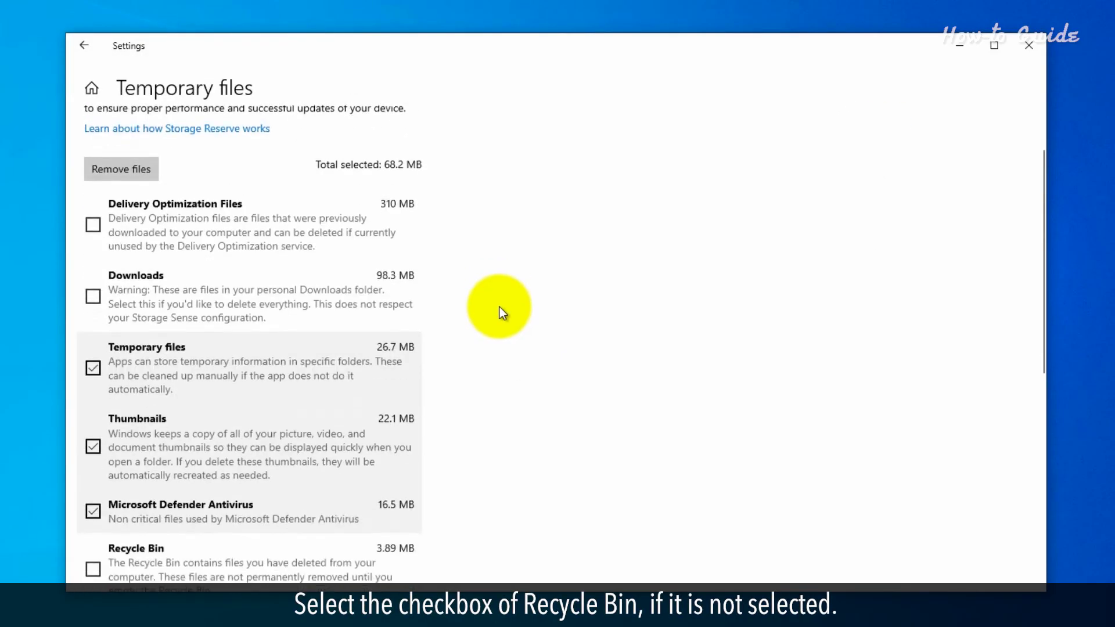
pyautogui.scroll(-2, 500, 308)
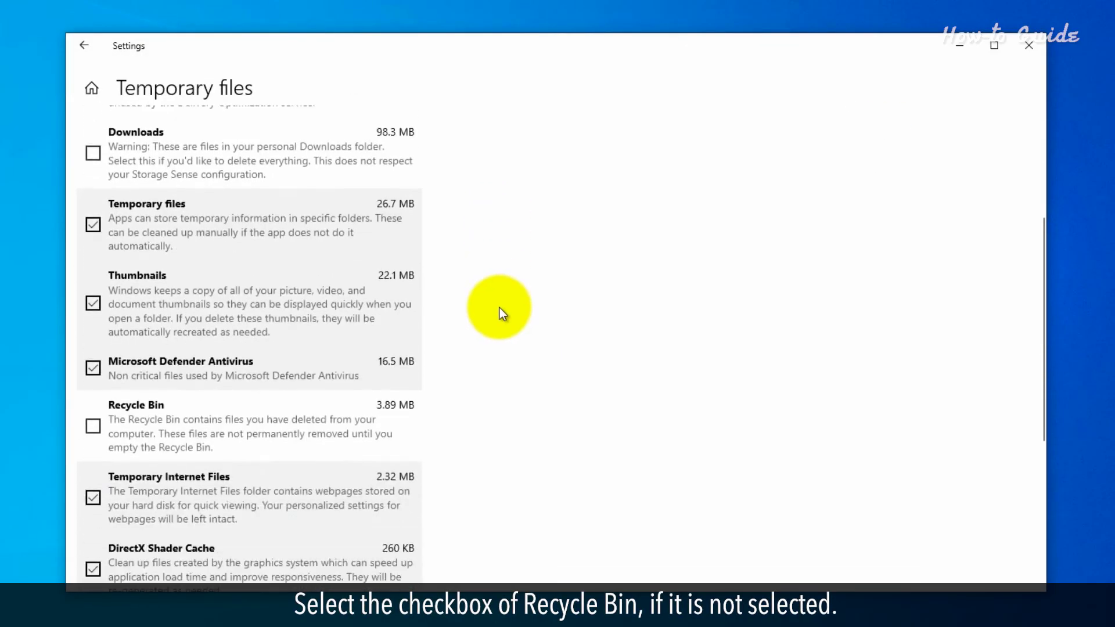
pyautogui.click(93, 426)
pyautogui.scroll(3, 551, 407)
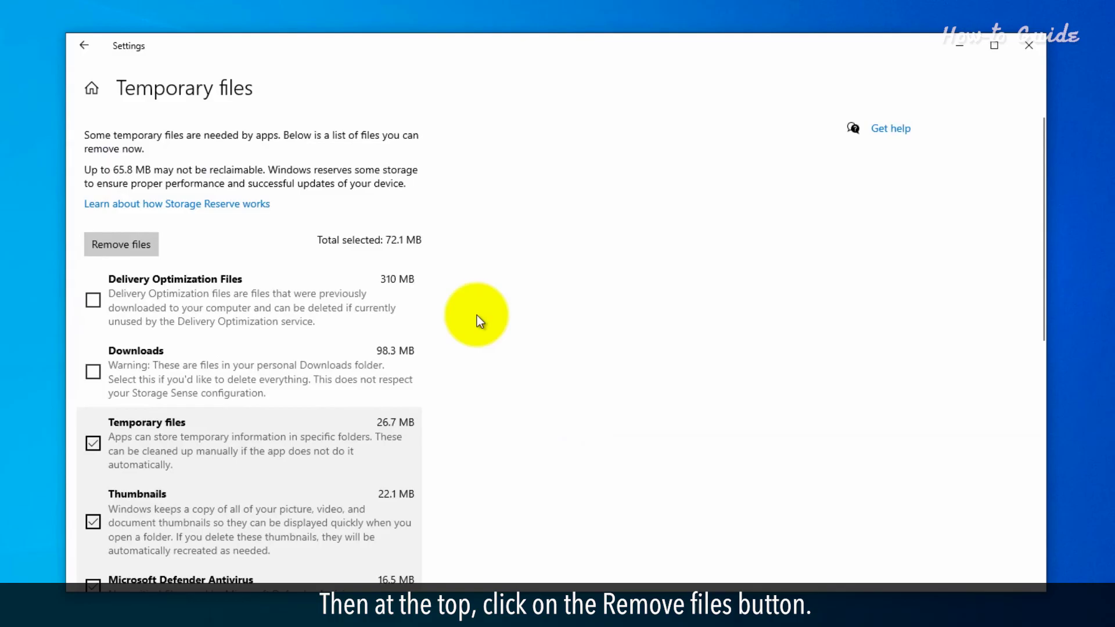
pyautogui.click(139, 247)
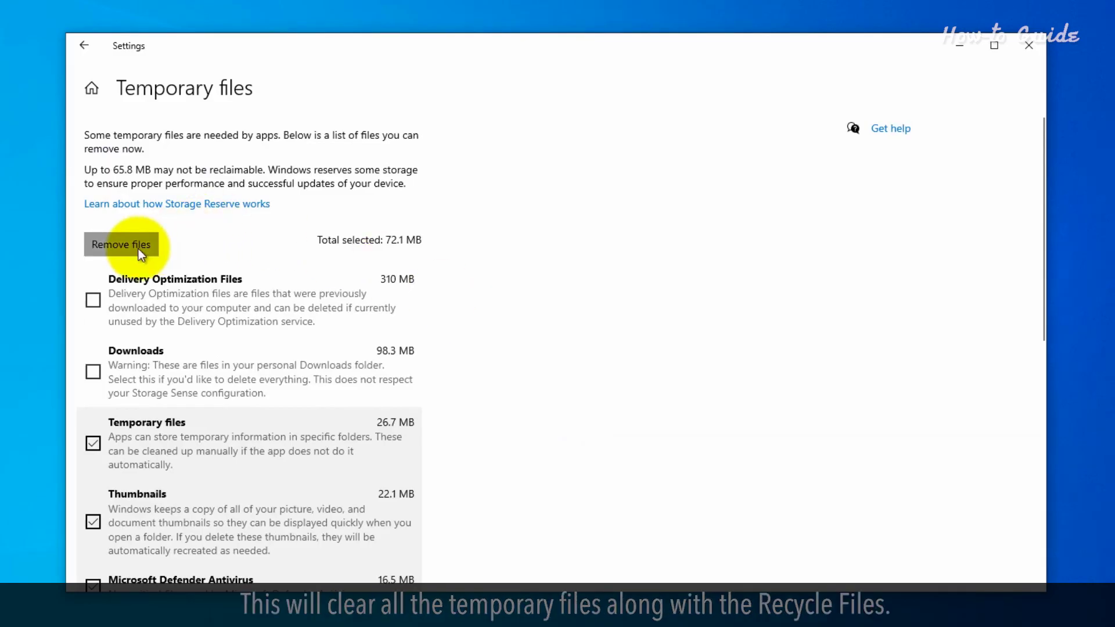